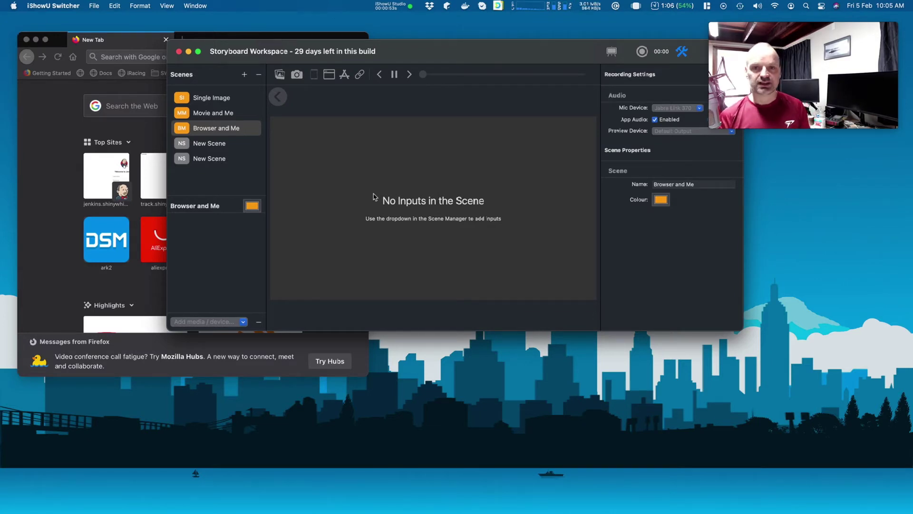
- Open the Browser and Me scene from the scenes overview
left_click(399, 151)
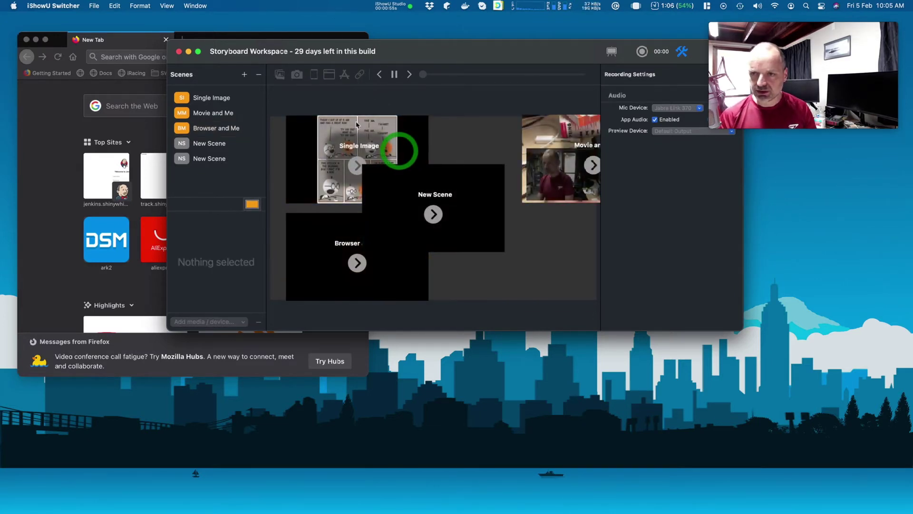
left_click(228, 129)
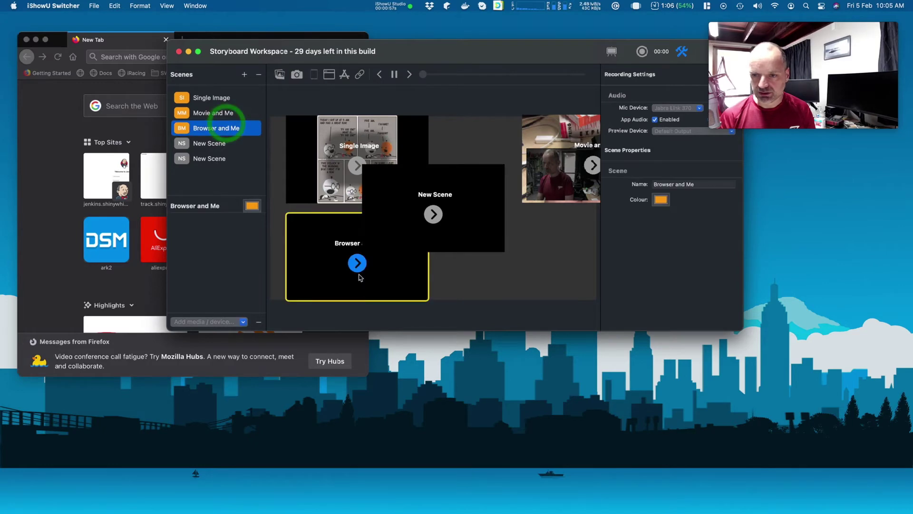
left_click(359, 264)
- Start adding a URL/Website input to the scene from Add media / device
left_click(362, 79)
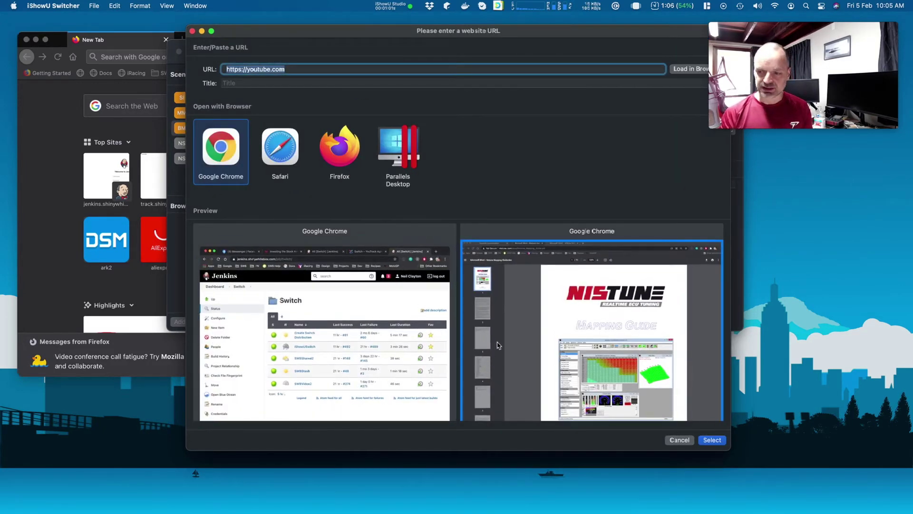
scroll(498, 345, "down", 3)
scroll(493, 343, "down", 3)
key("Escape")
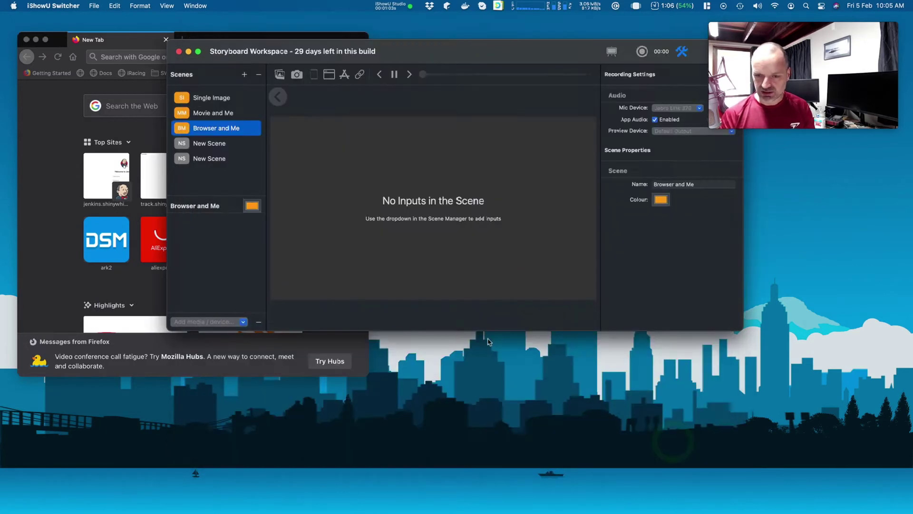
left_click(222, 323)
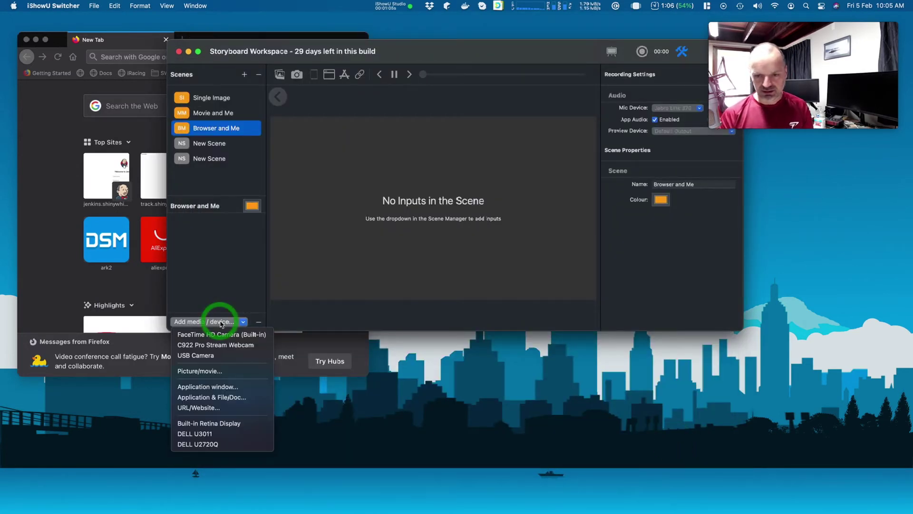
left_click(224, 407)
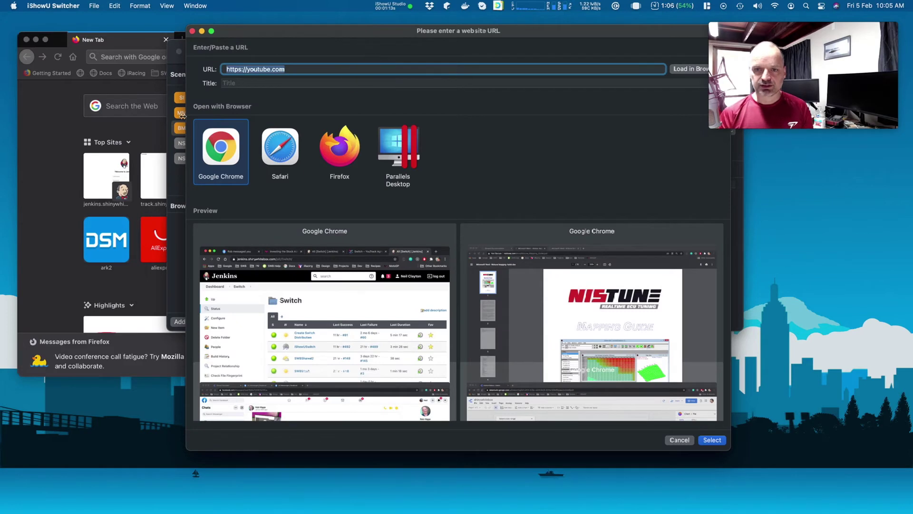
left_click(240, 69)
type("s")
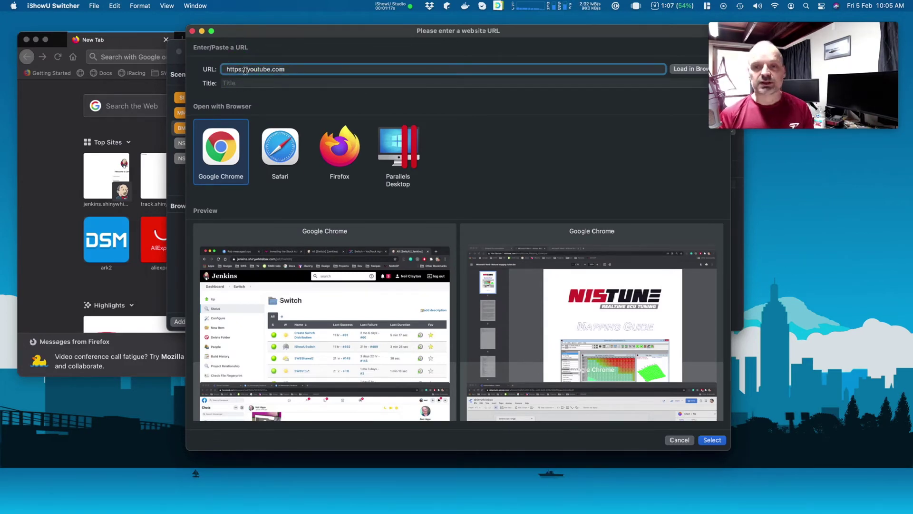
left_click(249, 82)
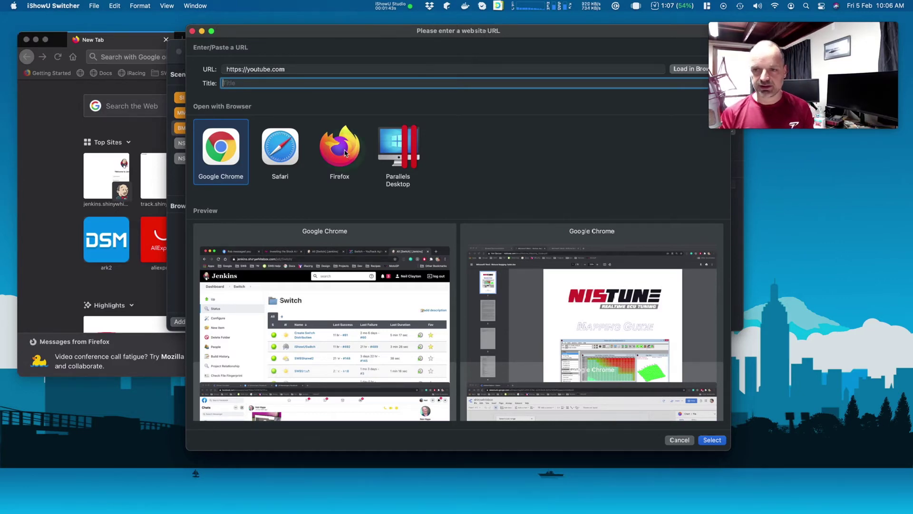
left_click(345, 152)
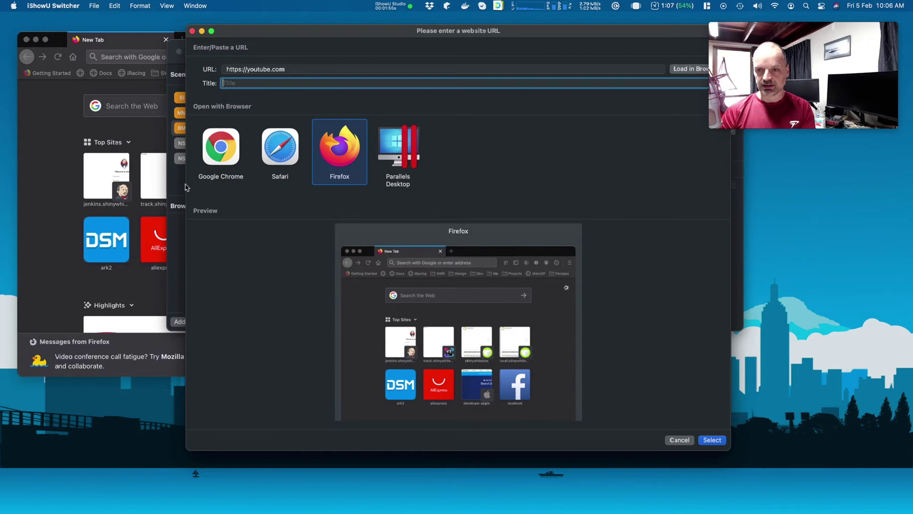
left_click(224, 150)
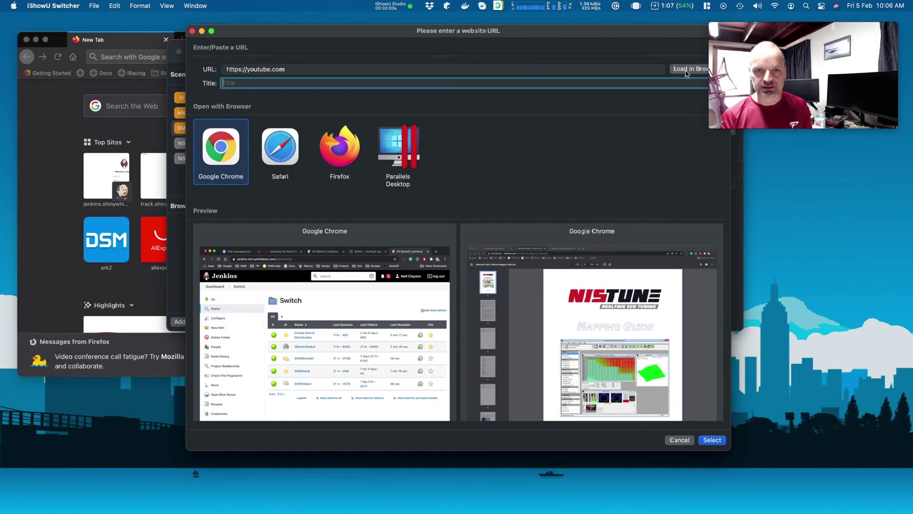
- Load YouTube in Chrome, filter windows by title 'yout', and select that window
left_click(686, 70)
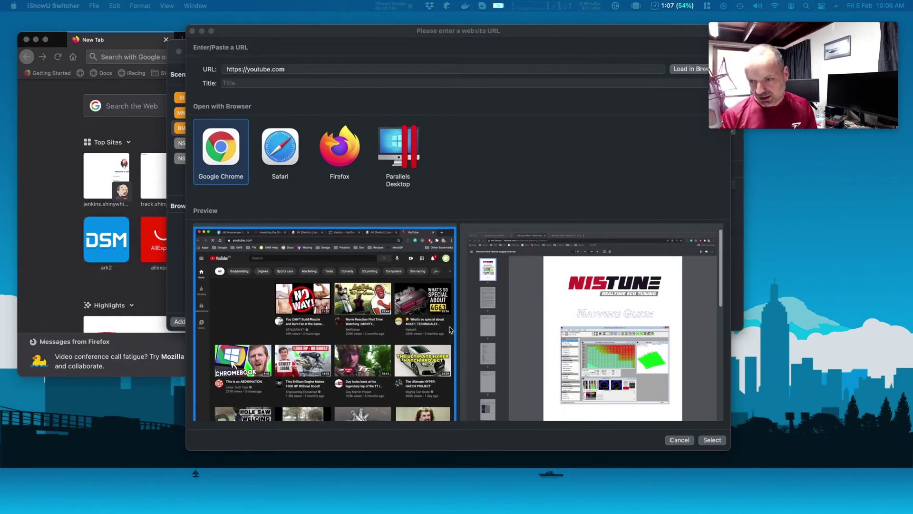
scroll(450, 329, "down", 3)
scroll(450, 329, "down", 2)
scroll(450, 329, "down", 2)
scroll(449, 330, "down", 2)
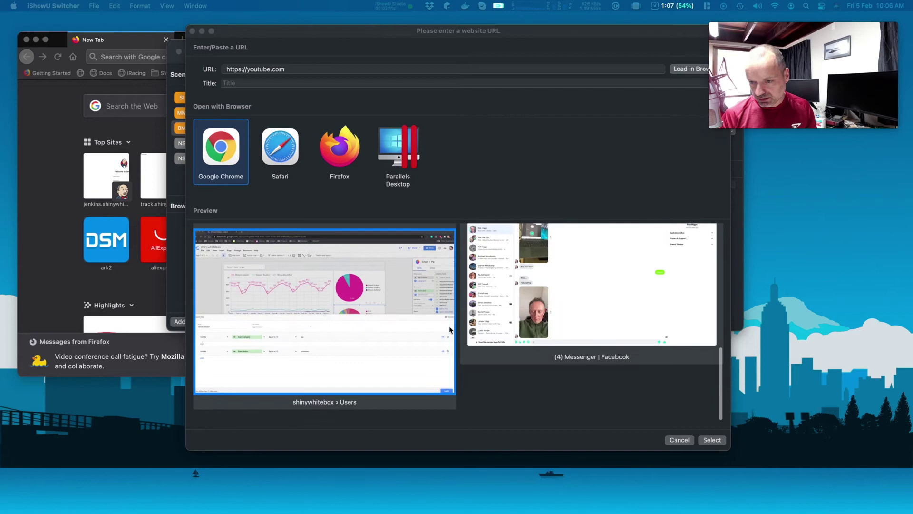
scroll(457, 330, "up", 2)
scroll(471, 330, "up", 3)
scroll(487, 332, "up", 2)
scroll(486, 331, "up", 2)
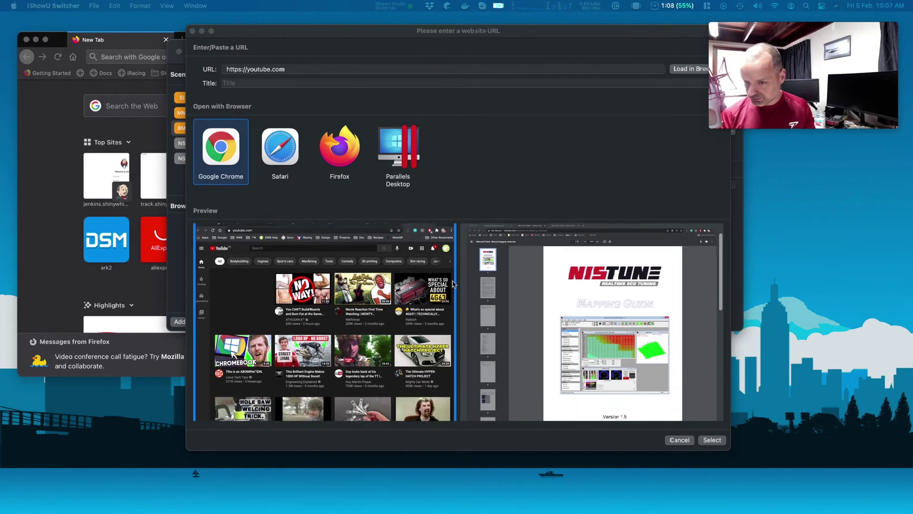
scroll(452, 279, "down", 5)
scroll(450, 268, "up", 8)
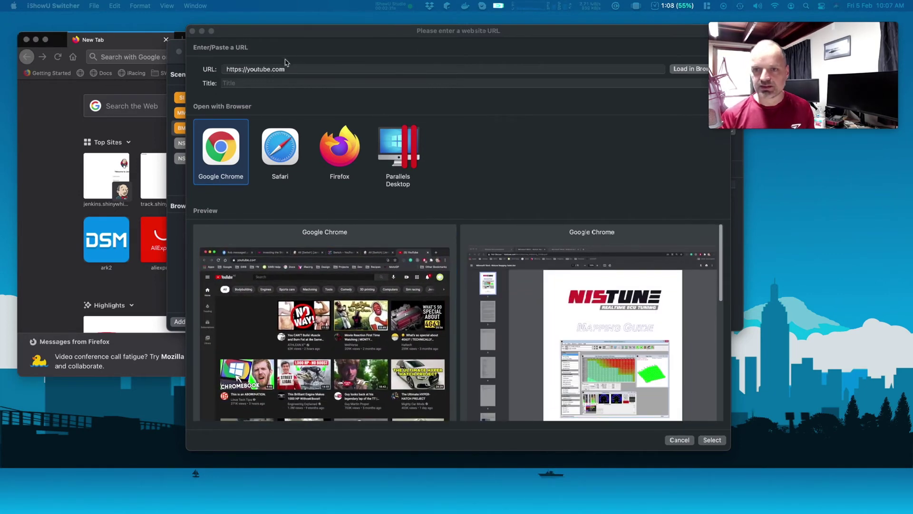
left_click(273, 82)
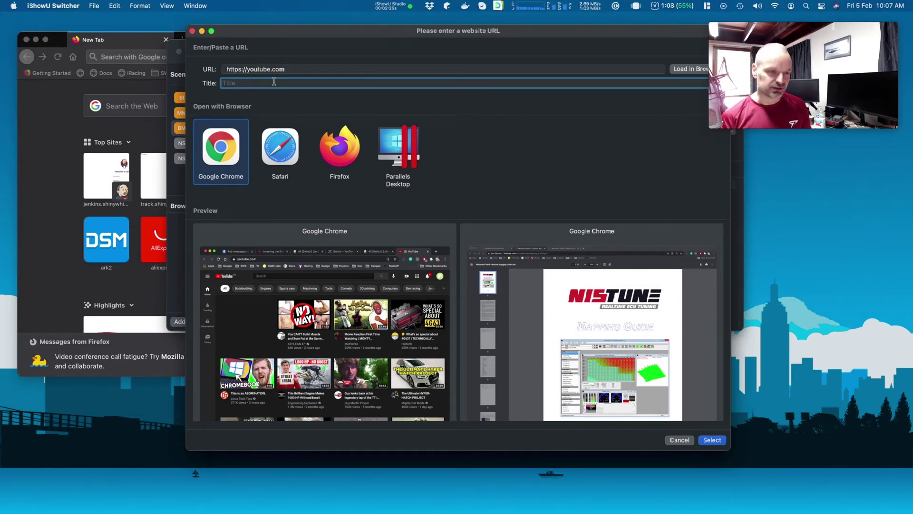
type("yout")
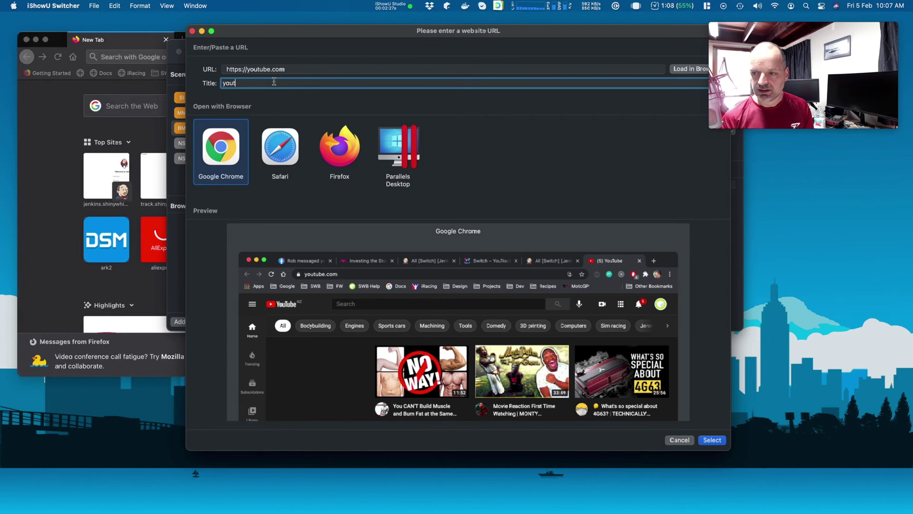
scroll(435, 275, "down", 5)
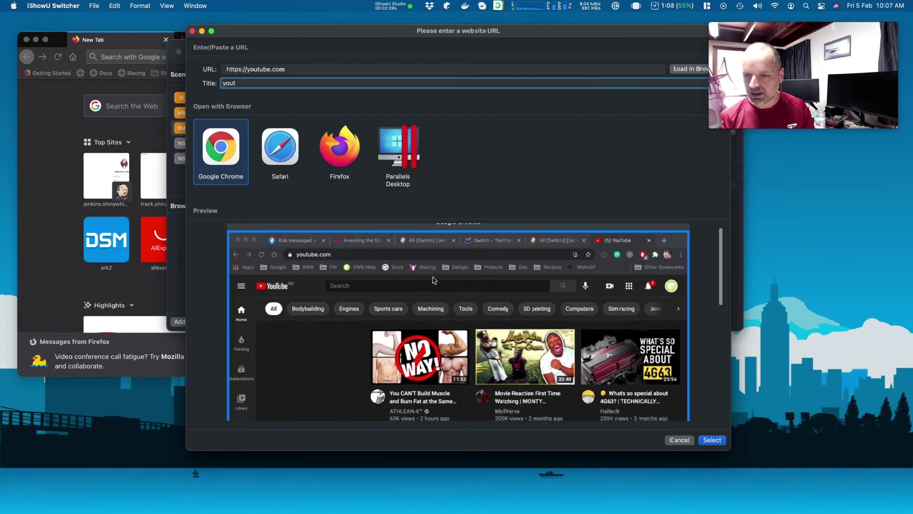
scroll(432, 280, "down", 3)
scroll(443, 272, "up", 10)
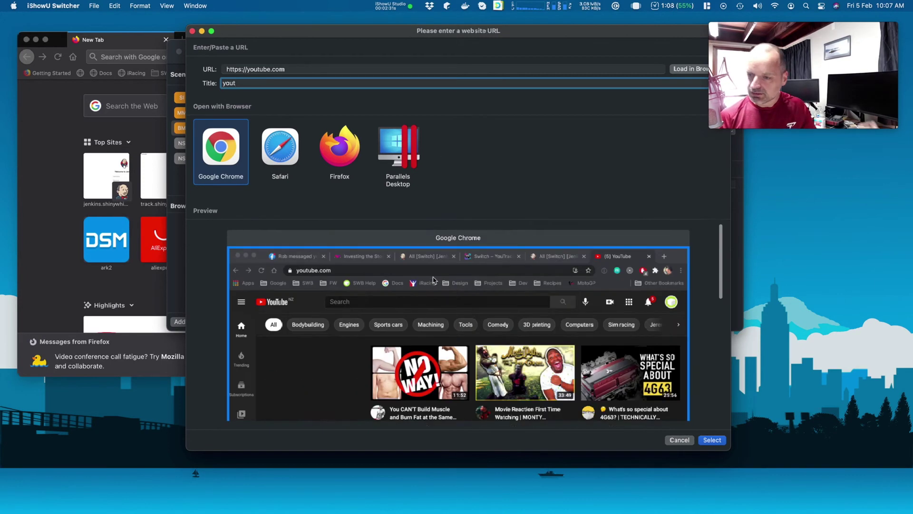
left_click(710, 441)
left_click(710, 441)
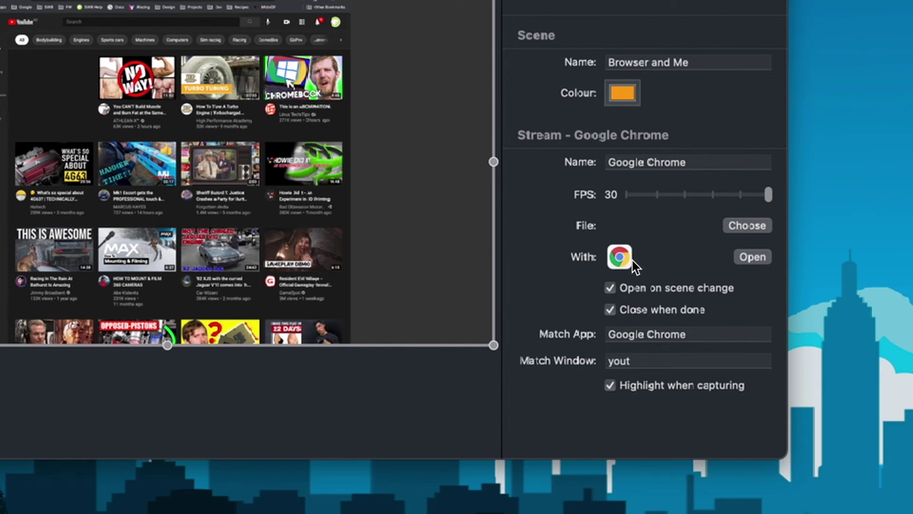
double_click(642, 341)
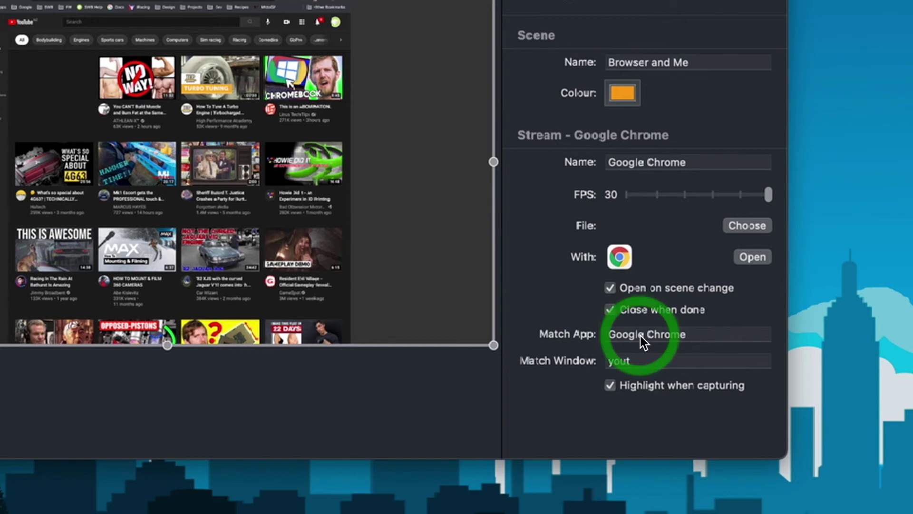